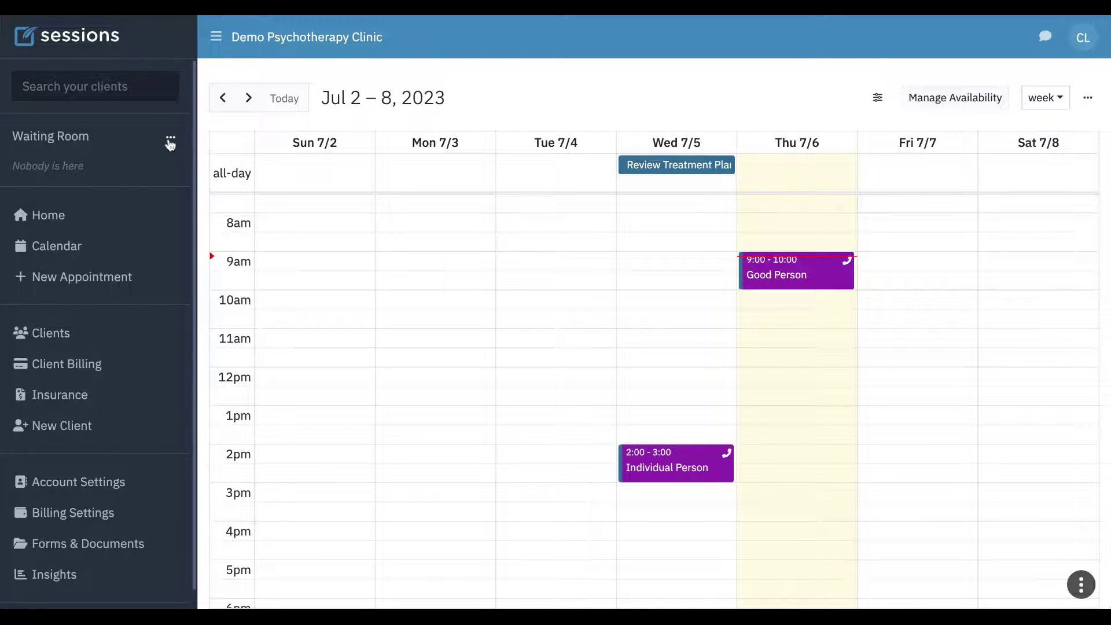
# Review the past telehealth session history from the waiting room options
pyautogui.click(171, 139)
pyautogui.click(107, 168)
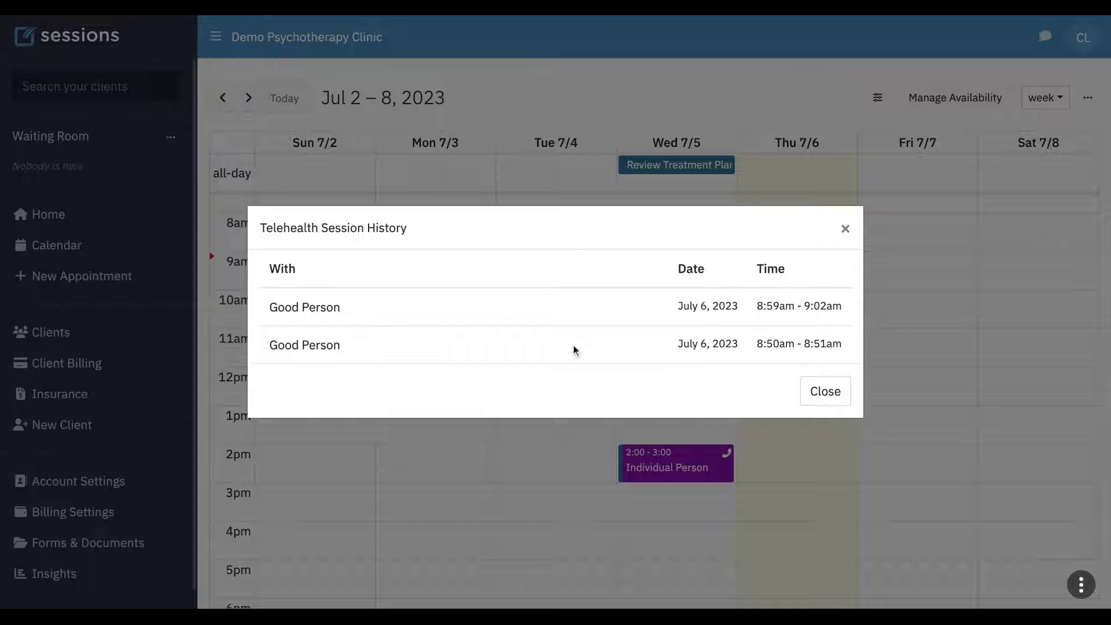
pyautogui.click(827, 392)
# Save the waiting room settings, then wait for the client to show as waiting
pyautogui.click(170, 137)
pyautogui.click(133, 184)
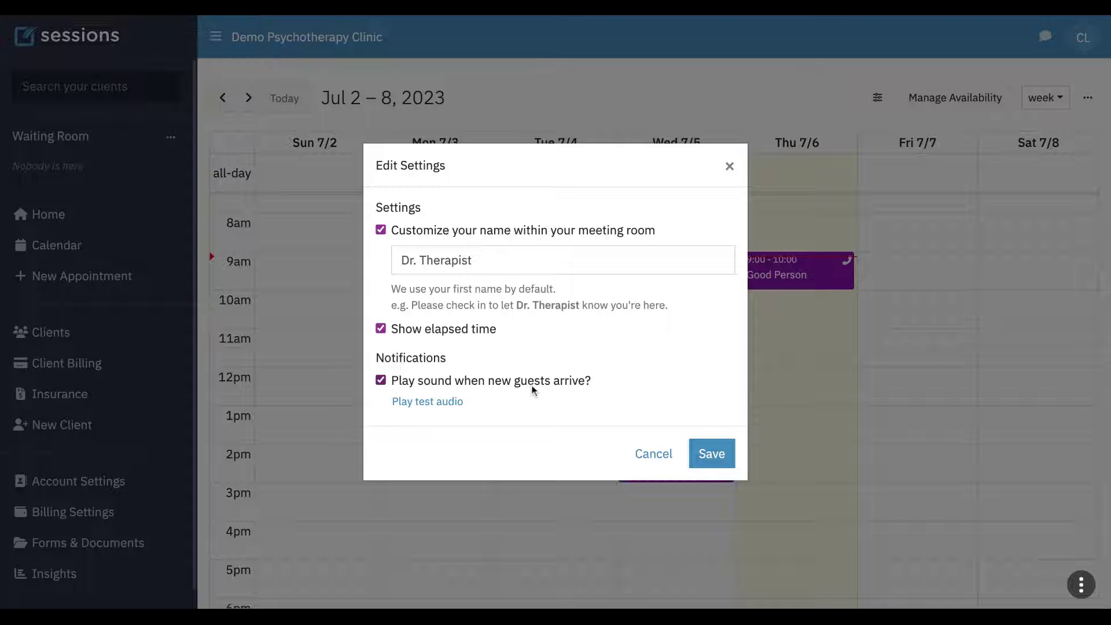
pyautogui.click(720, 458)
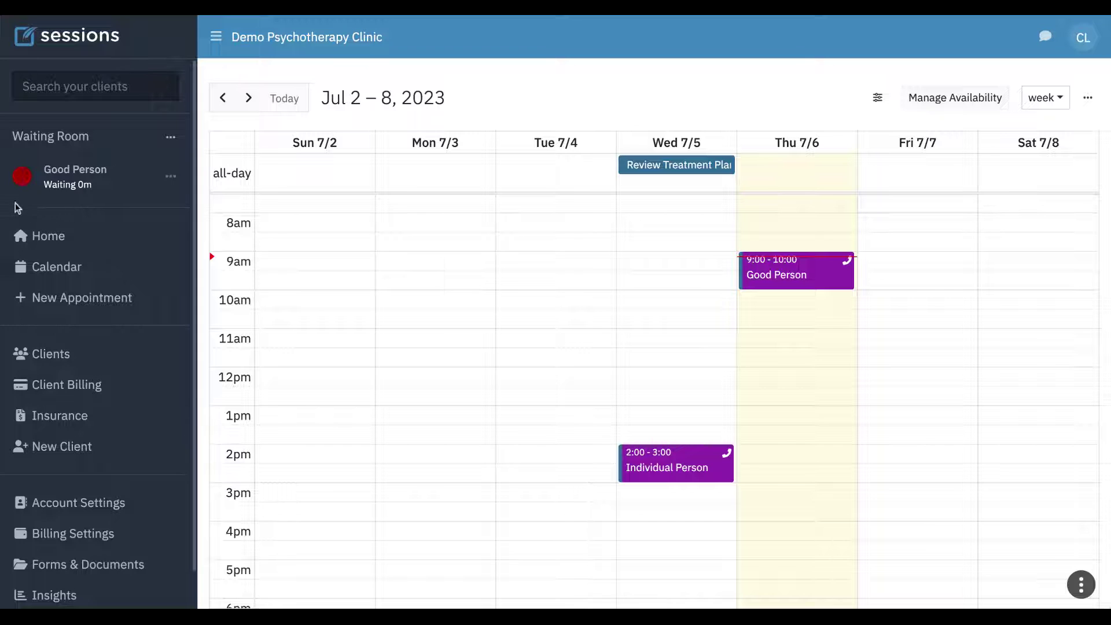
pyautogui.moveTo(20, 187)
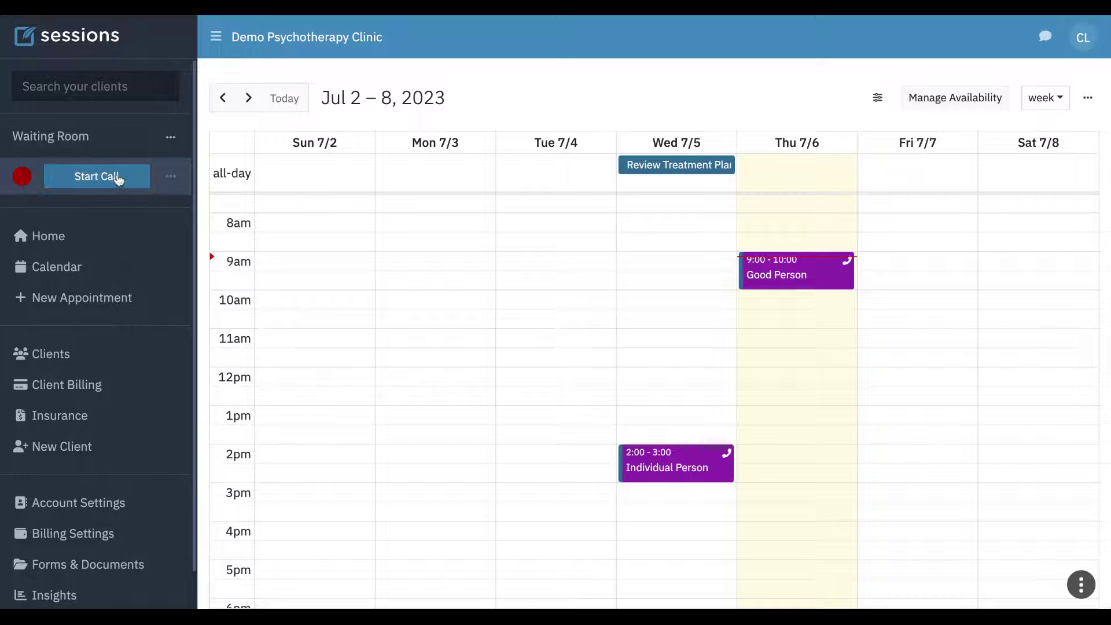
# Open the actions menu for the waiting client in the Waiting Room
pyautogui.click(171, 177)
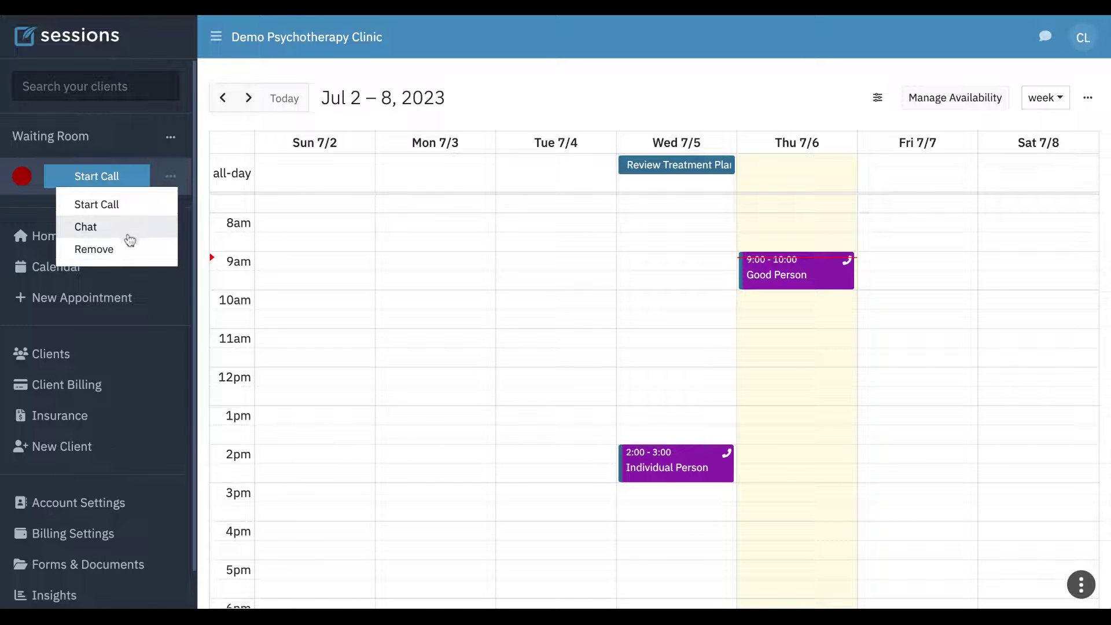
# Chat the client 'Please wait 2 minutes.' with a grinning 😄 emoji
pyautogui.click(103, 229)
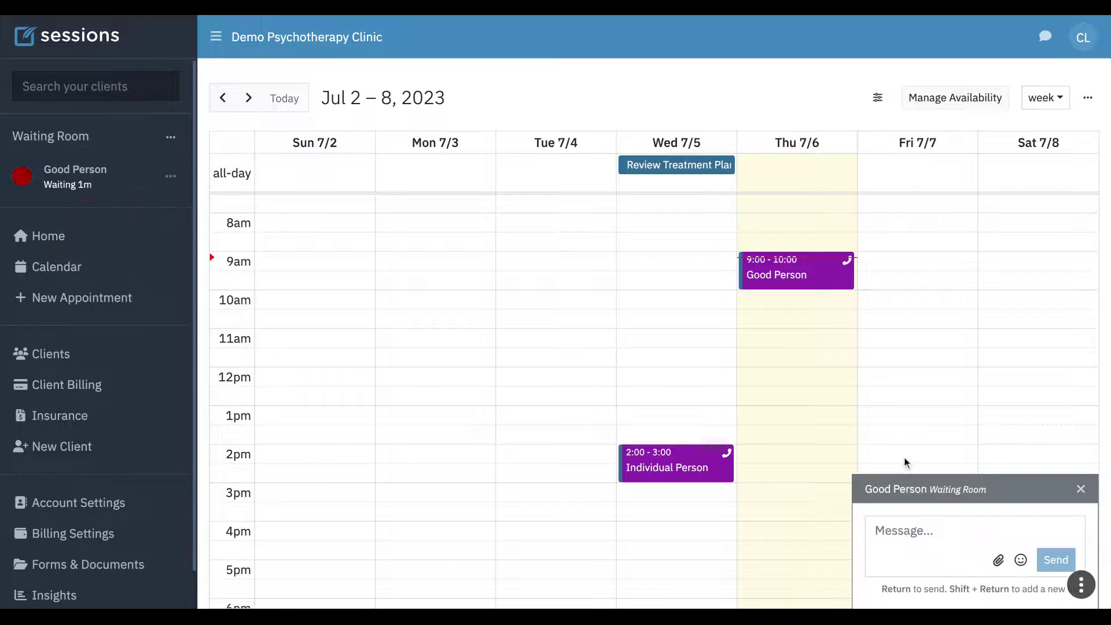
pyautogui.click(909, 543)
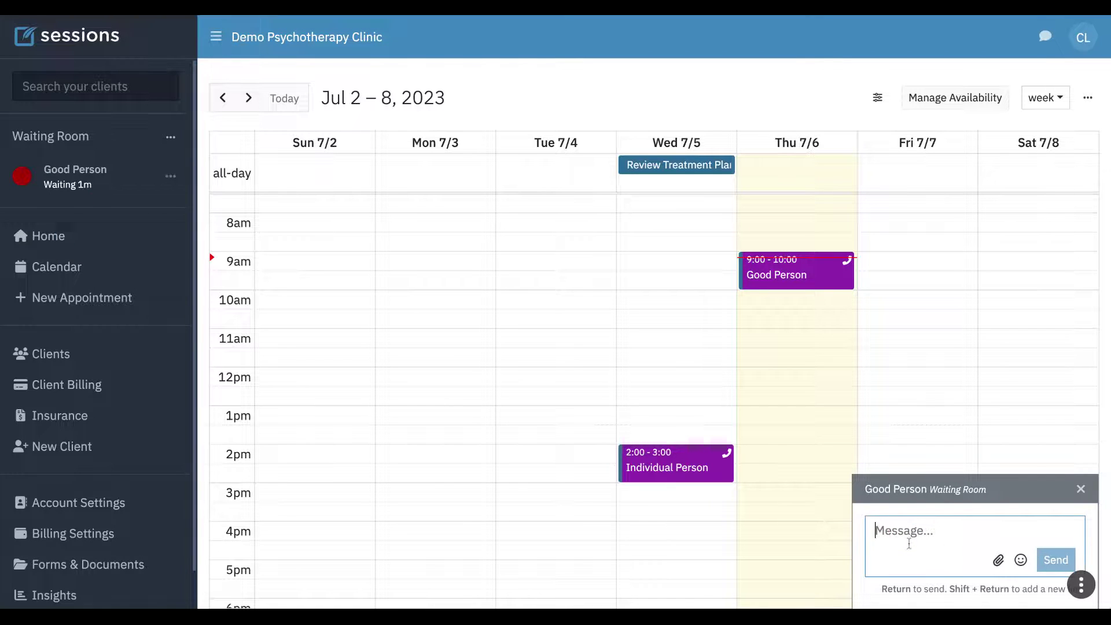
pyautogui.write('Please wait')
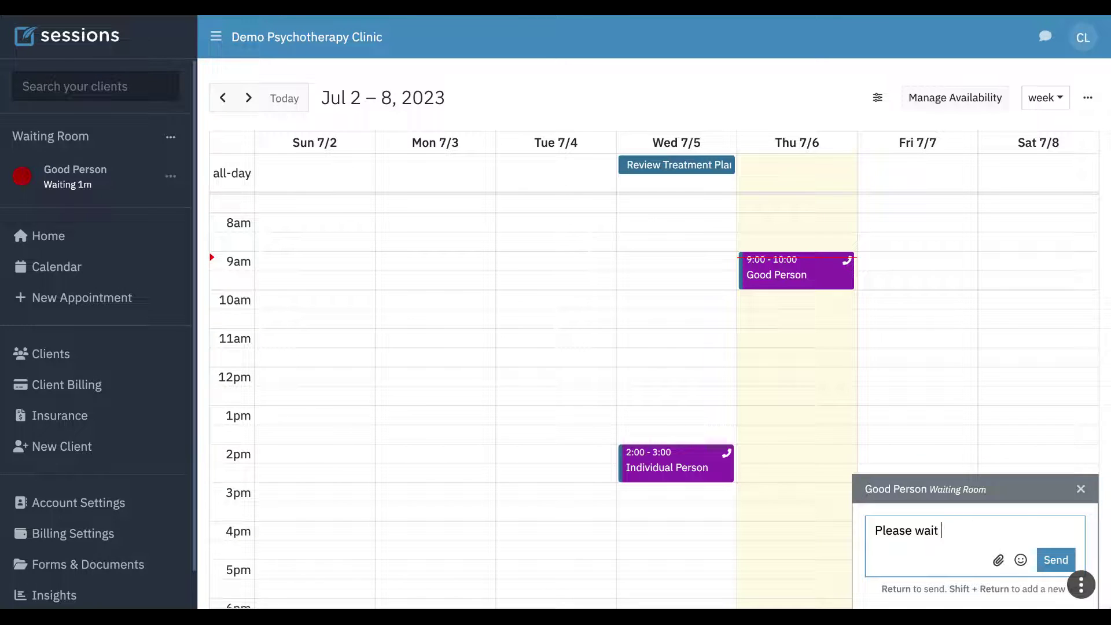
pyautogui.write(' 2 minutes.')
pyautogui.click(1020, 560)
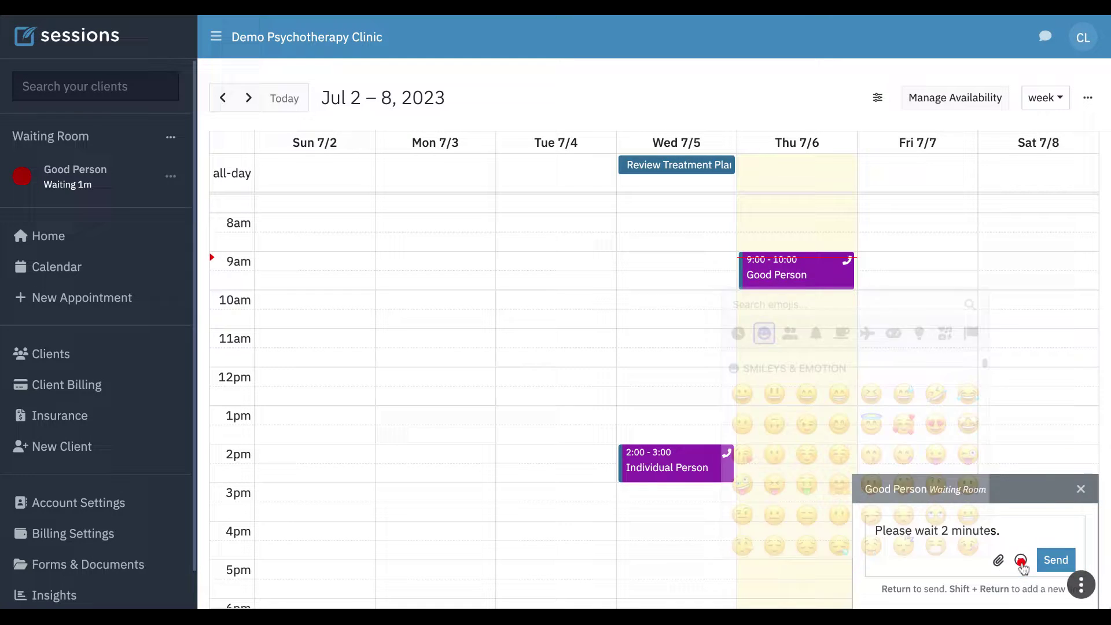
pyautogui.click(804, 394)
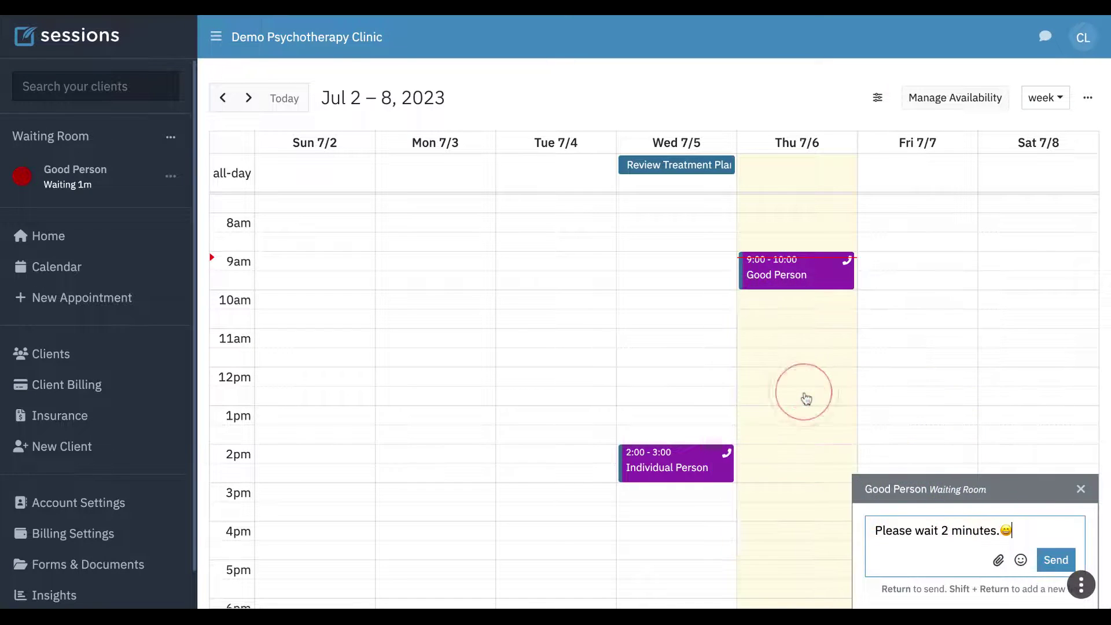
pyautogui.click(1055, 560)
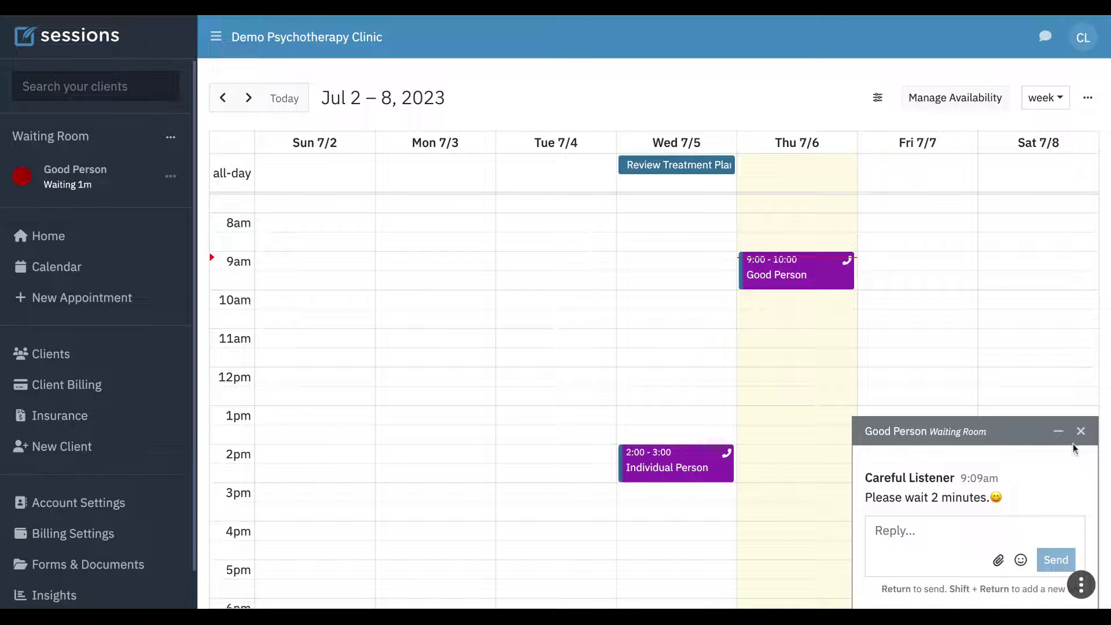
# Minimize the chat window, restore it, then close it
pyautogui.click(1058, 433)
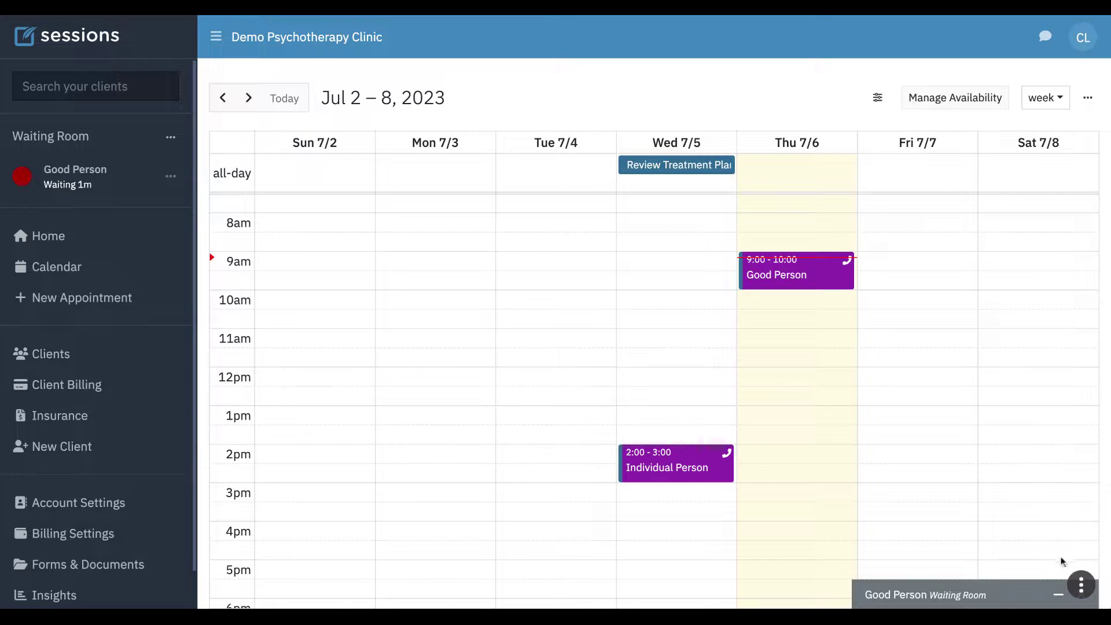
pyautogui.click(1057, 601)
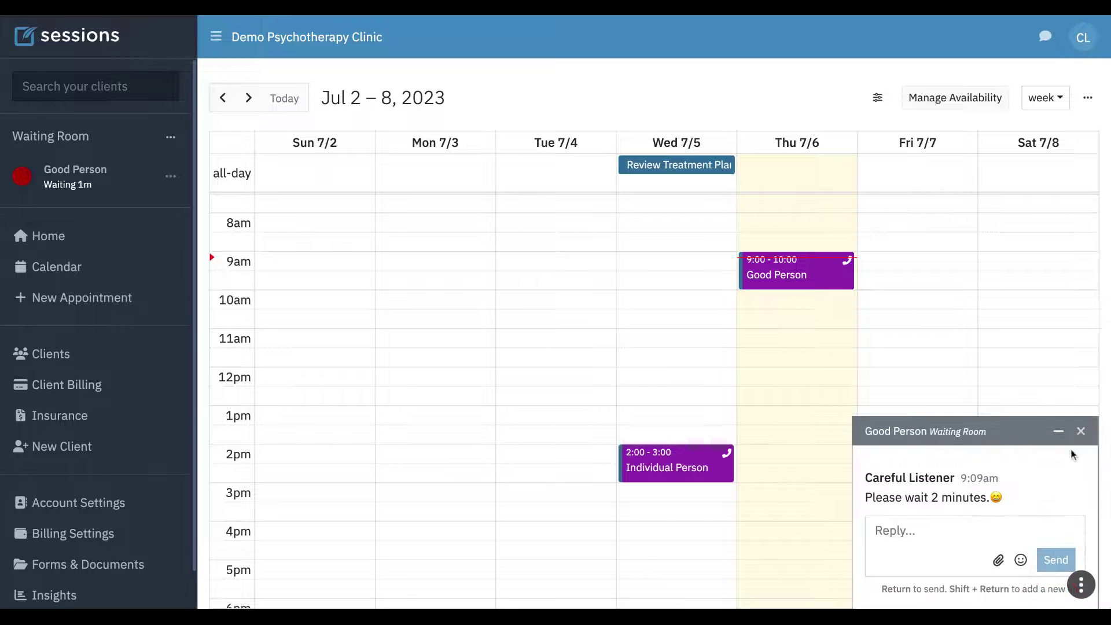
pyautogui.click(1081, 432)
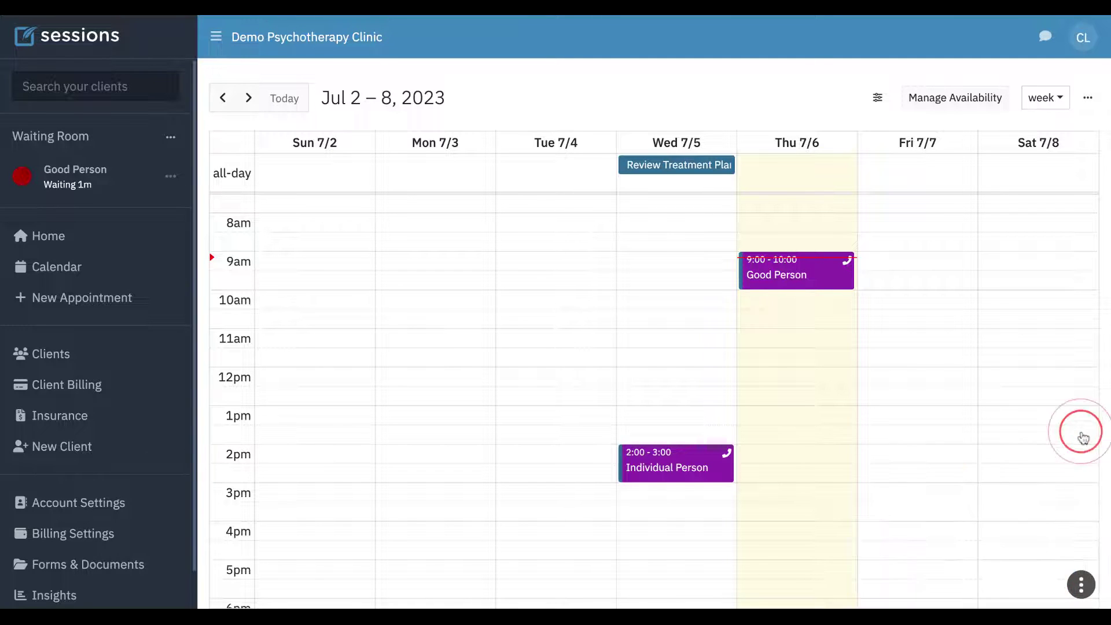
pyautogui.moveTo(169, 181)
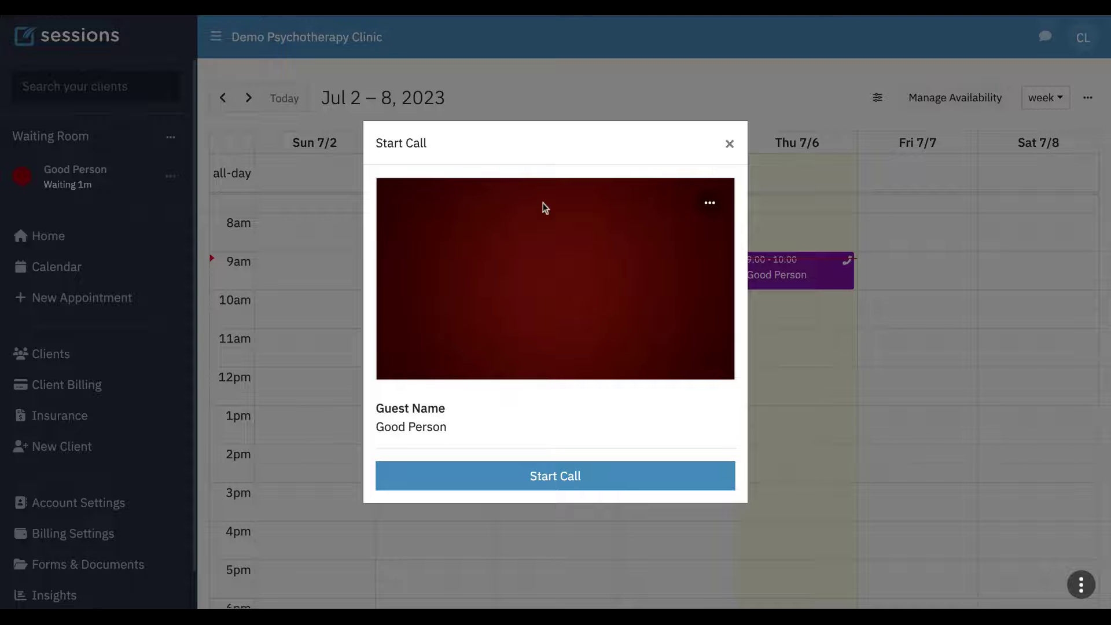
# Confirm the camera and audio device settings, then start the video call with the client
pyautogui.click(709, 205)
pyautogui.click(637, 235)
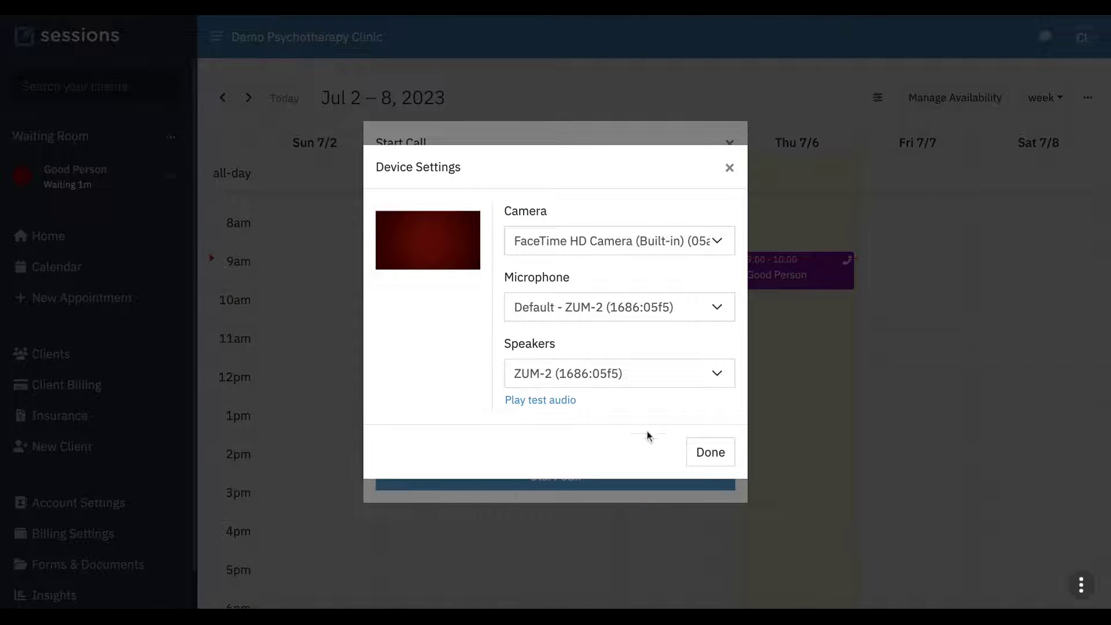
pyautogui.click(712, 454)
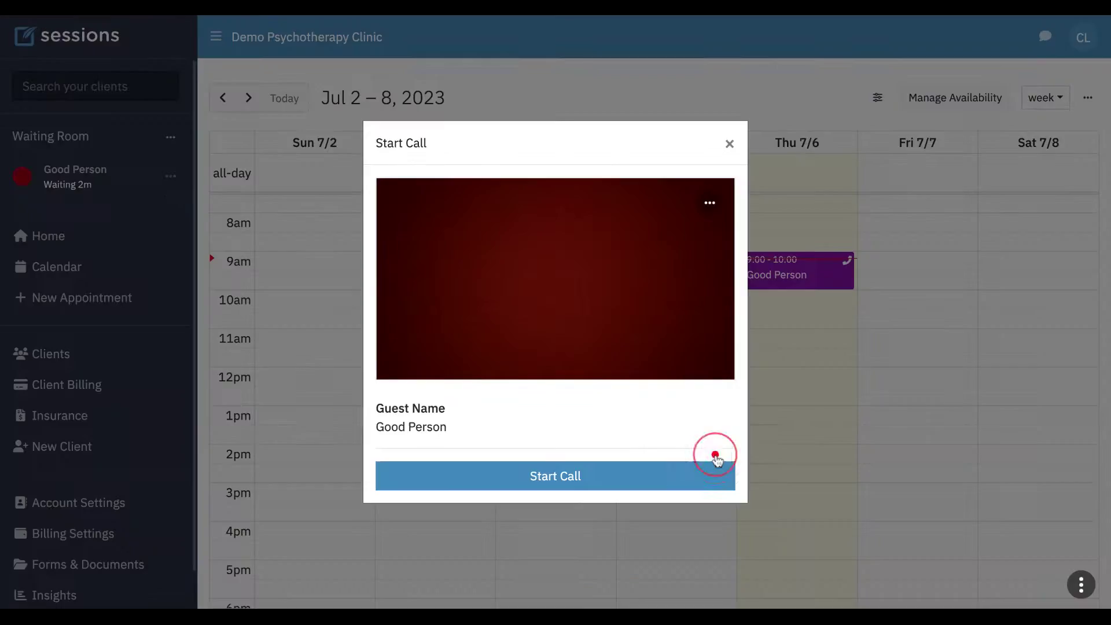
pyautogui.click(569, 476)
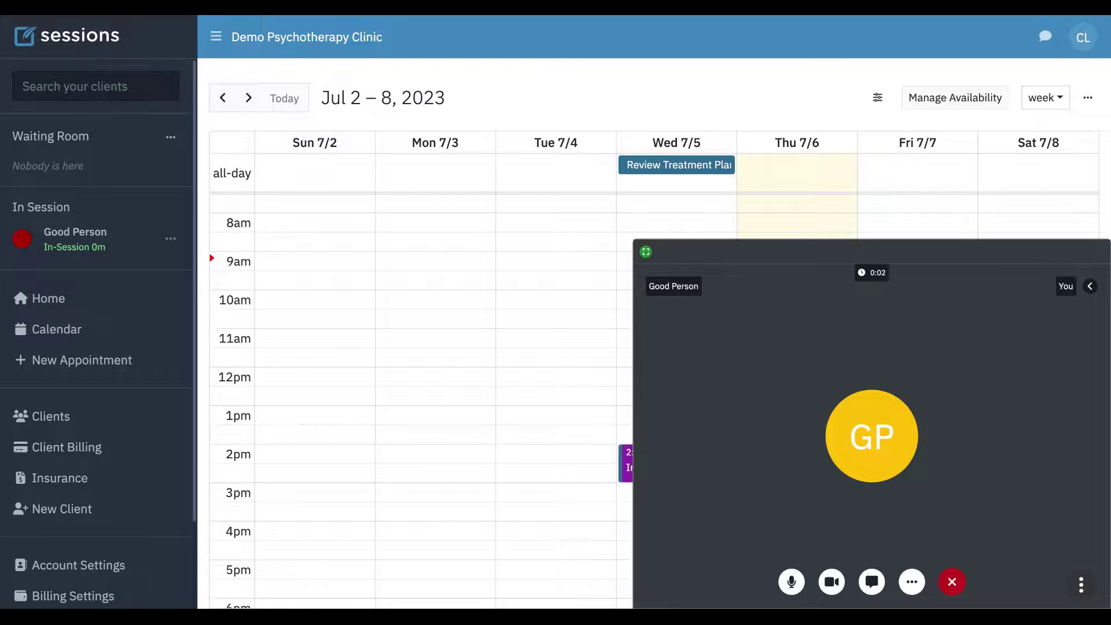
# Mute your microphone, turn off your camera, and keep your own tile showing
pyautogui.click(791, 581)
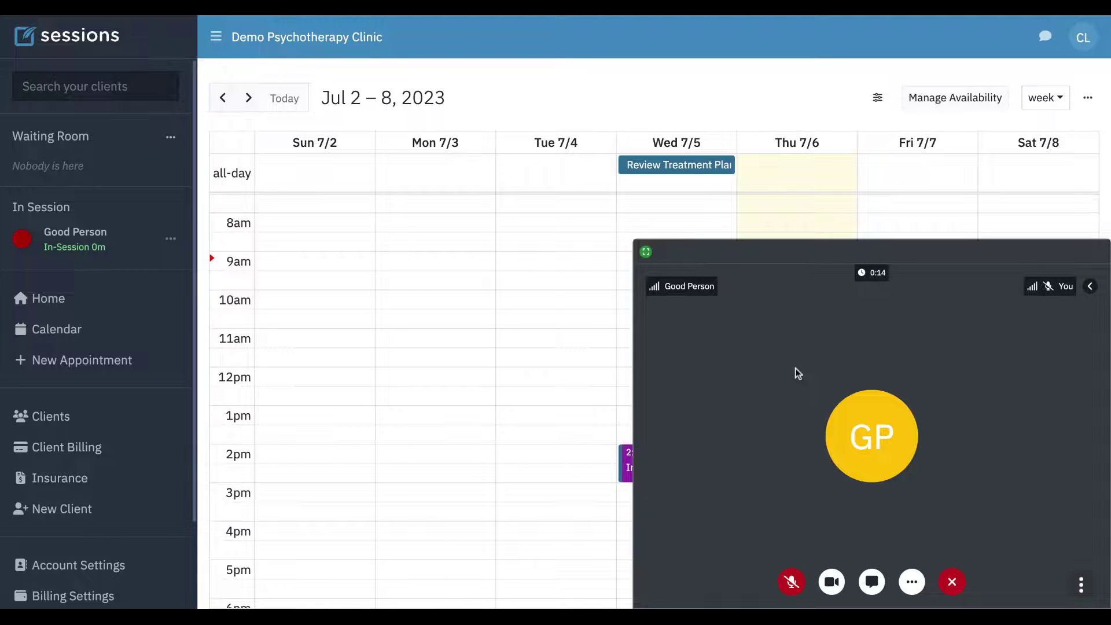
pyautogui.click(832, 581)
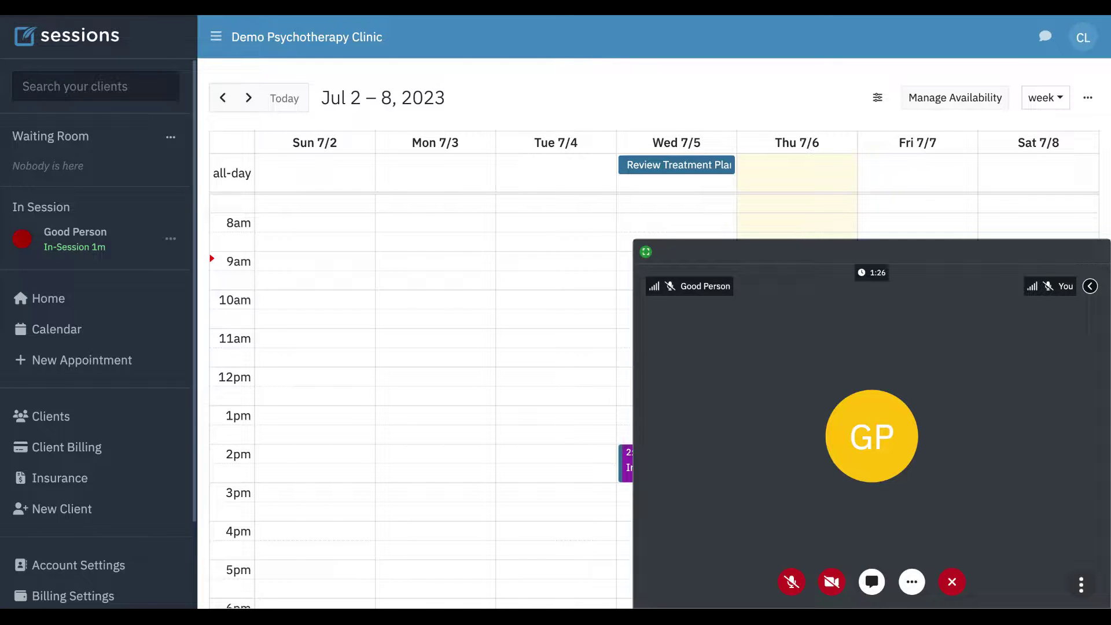
pyautogui.click(1089, 285)
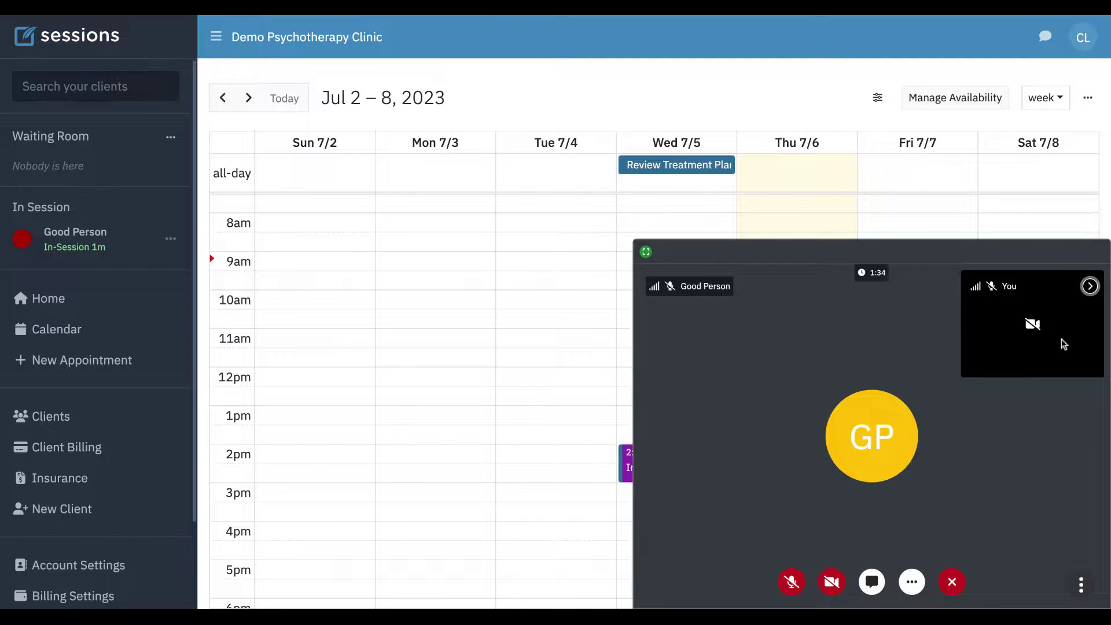
pyautogui.click(1090, 287)
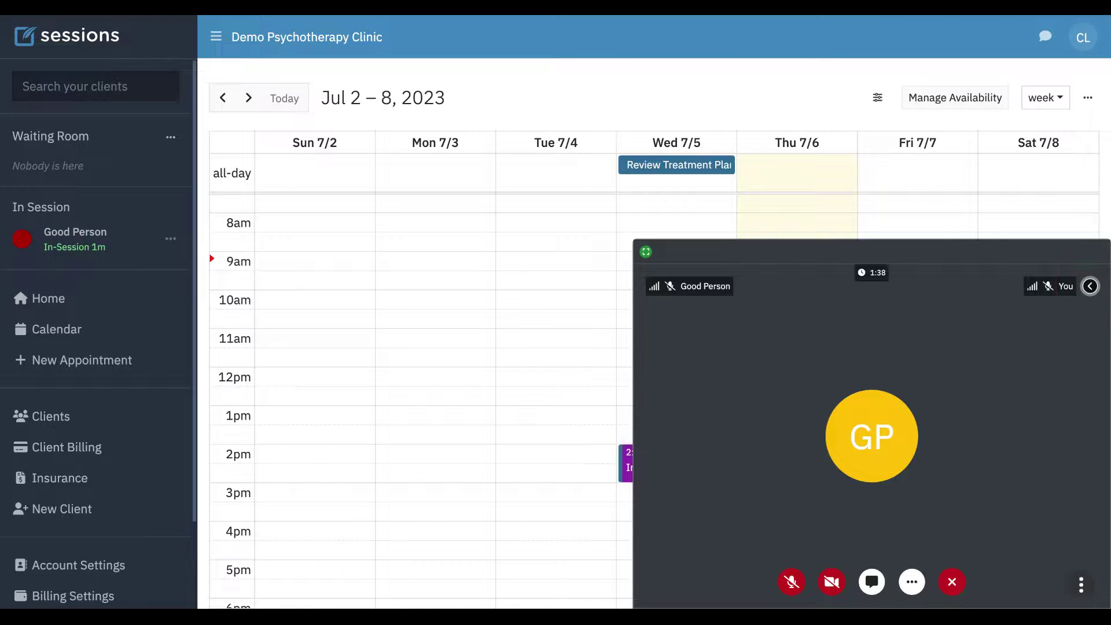
pyautogui.click(1089, 286)
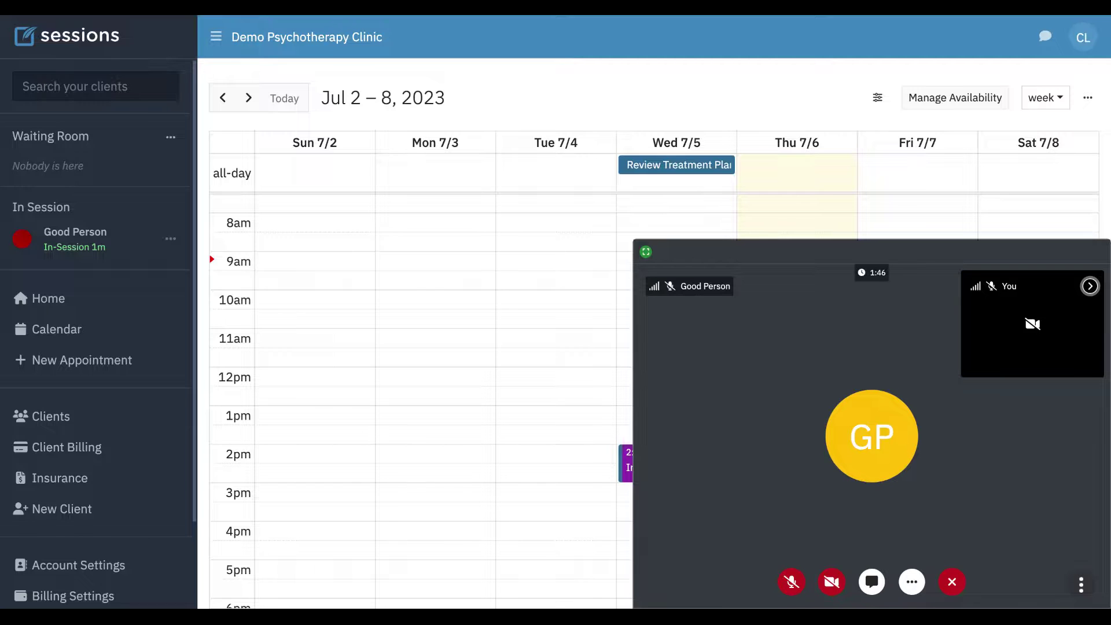
# Collapse your self-view tile and resize the call window smaller to reveal the appointments
pyautogui.click(1089, 286)
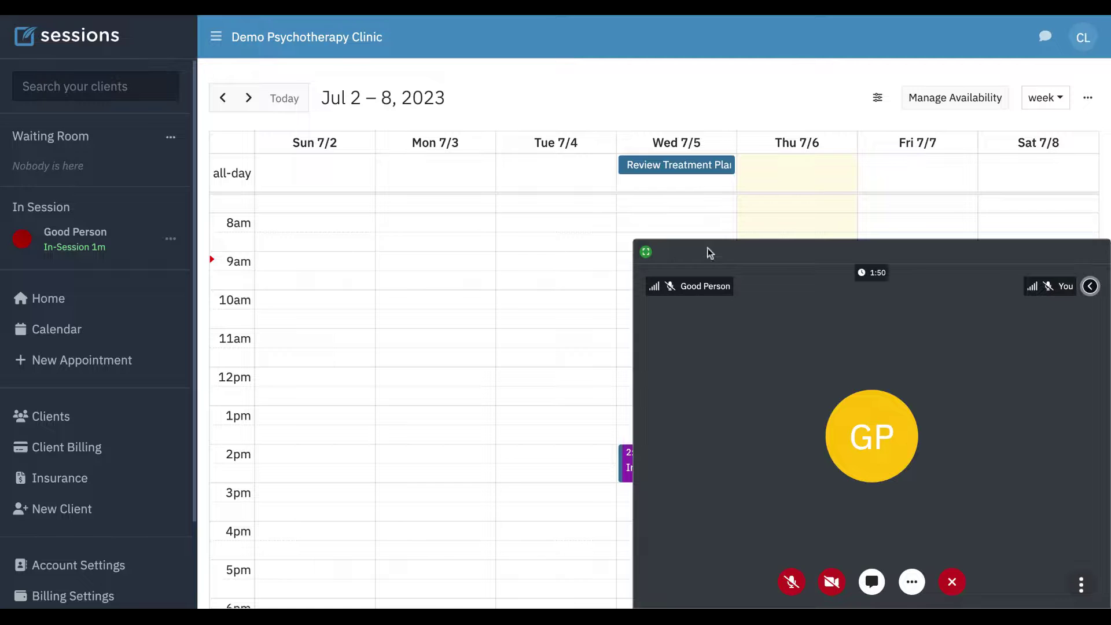
pyautogui.click(634, 240)
pyautogui.click(634, 241)
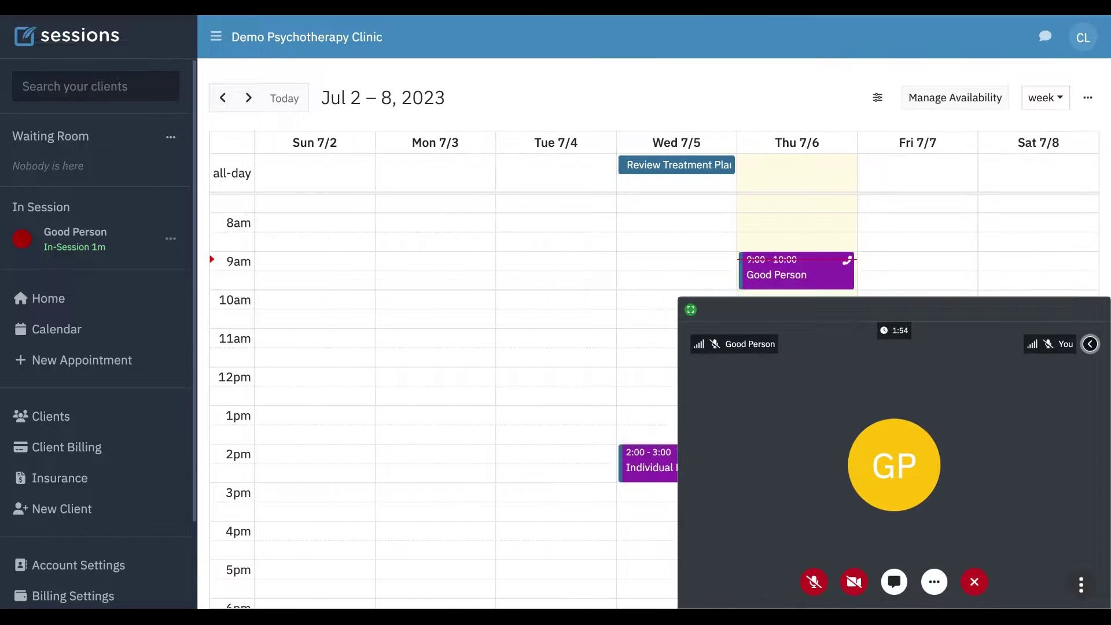
pyautogui.moveTo(804, 340); pyautogui.dragTo(749, 349)
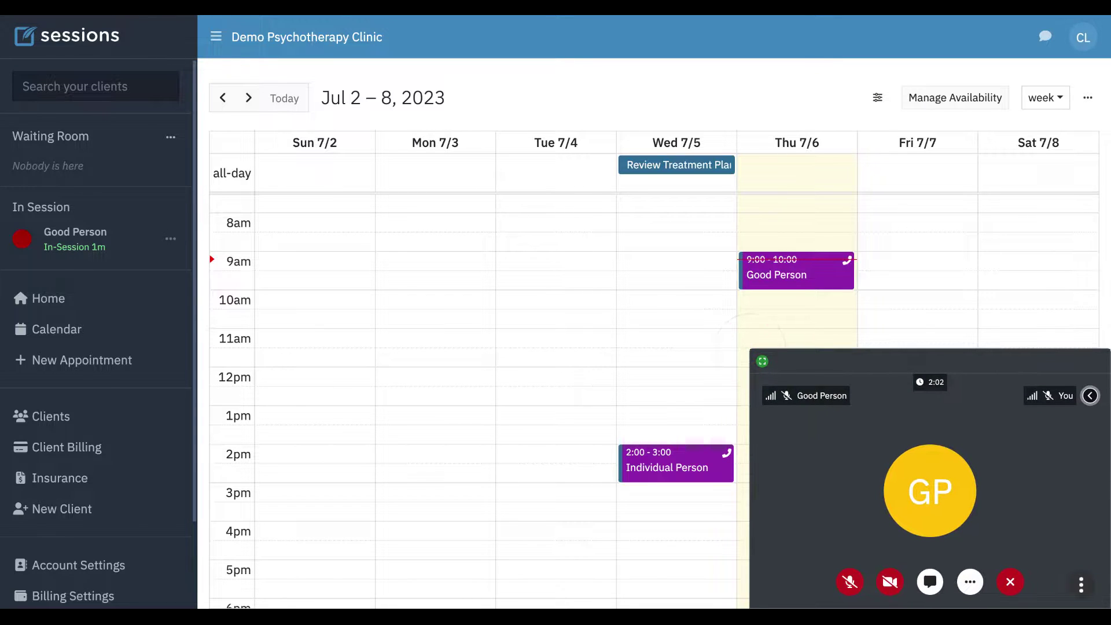
# Open the in-session client's record and read their 31 May appointment note
pyautogui.click(58, 417)
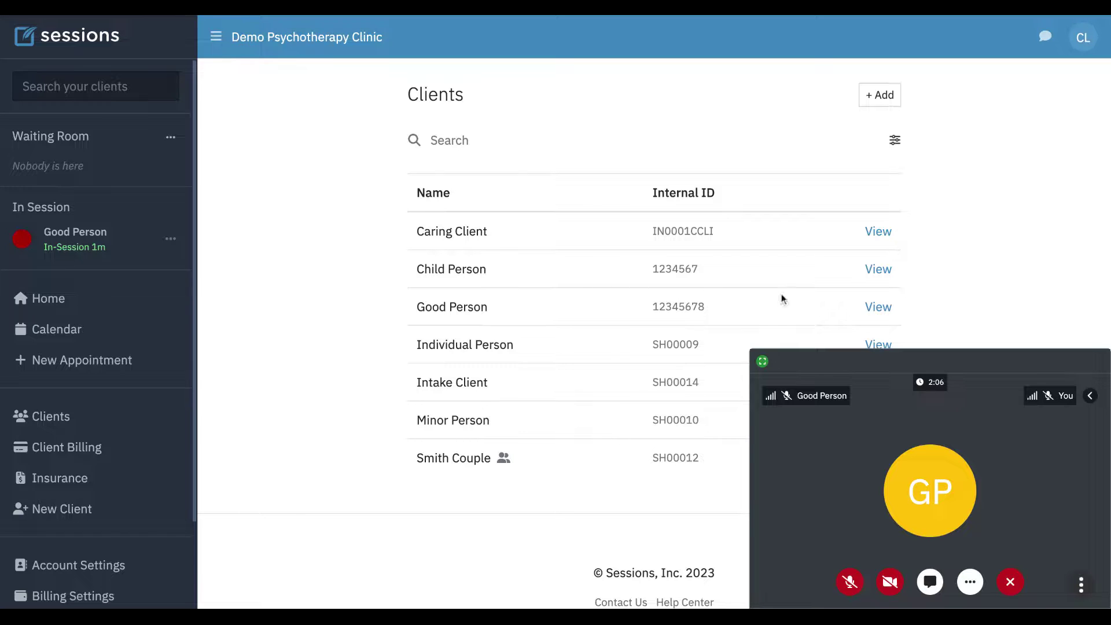
pyautogui.click(877, 307)
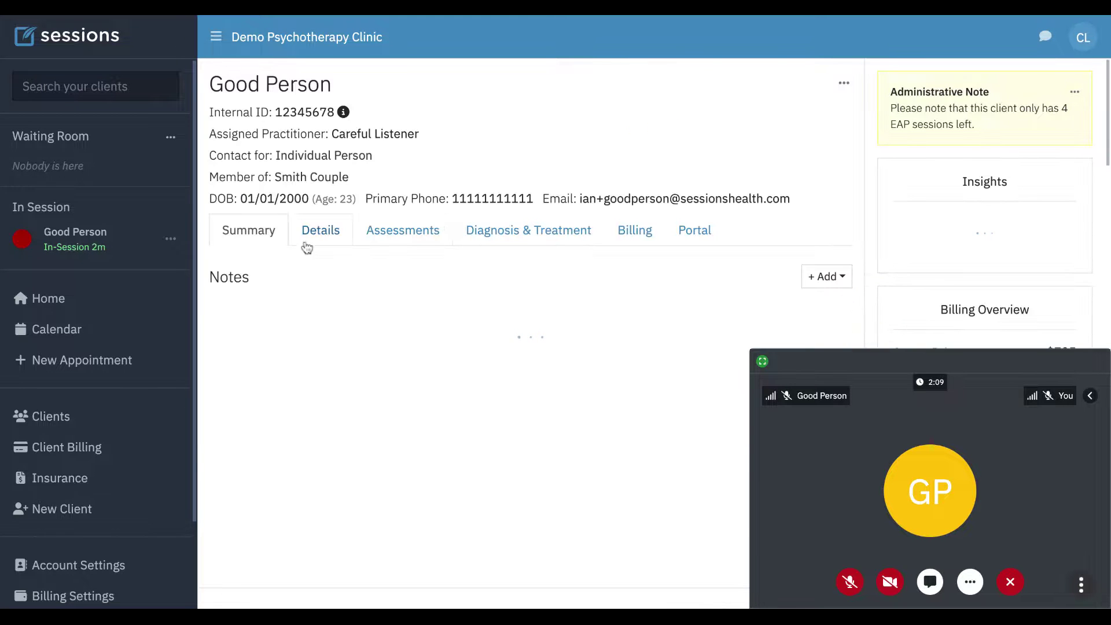
pyautogui.scroll(-4, 229, 416)
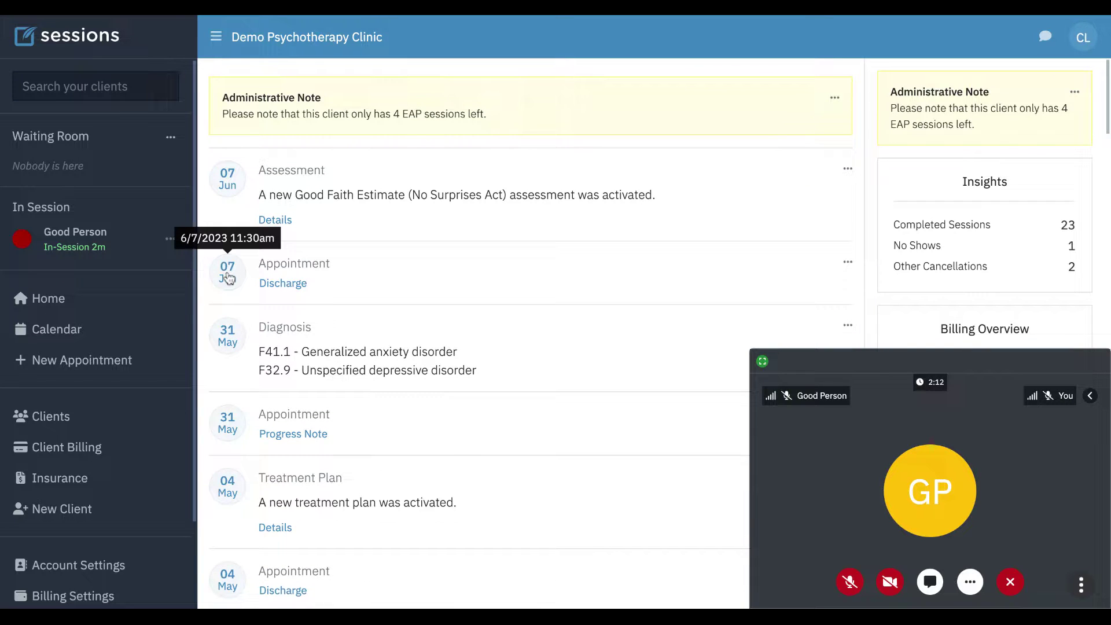
pyautogui.click(227, 418)
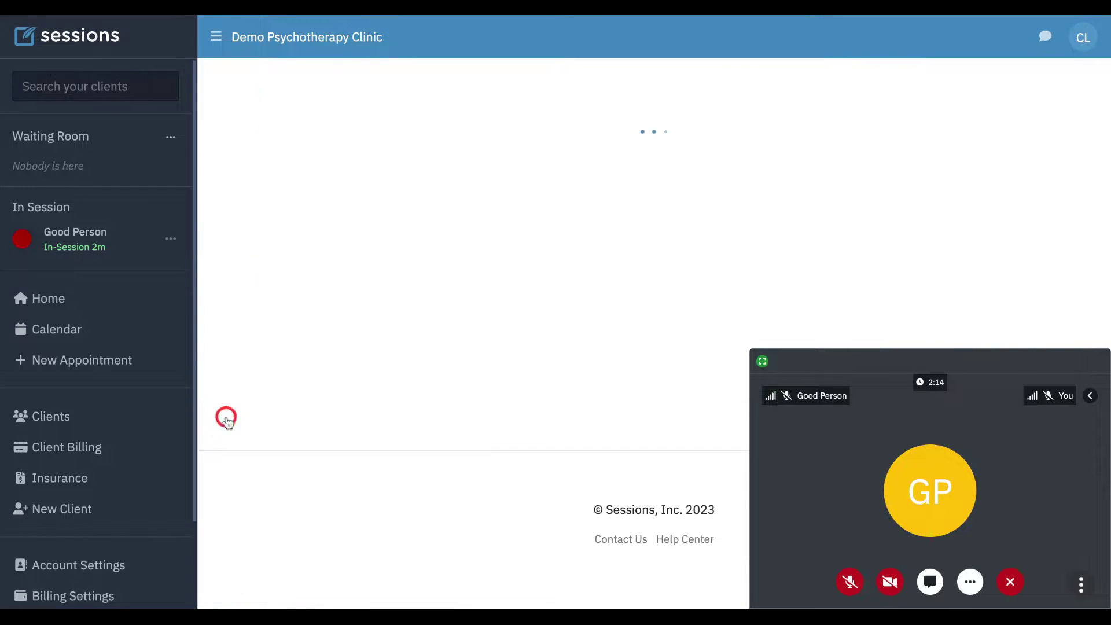
pyautogui.scroll(-10, 434, 345)
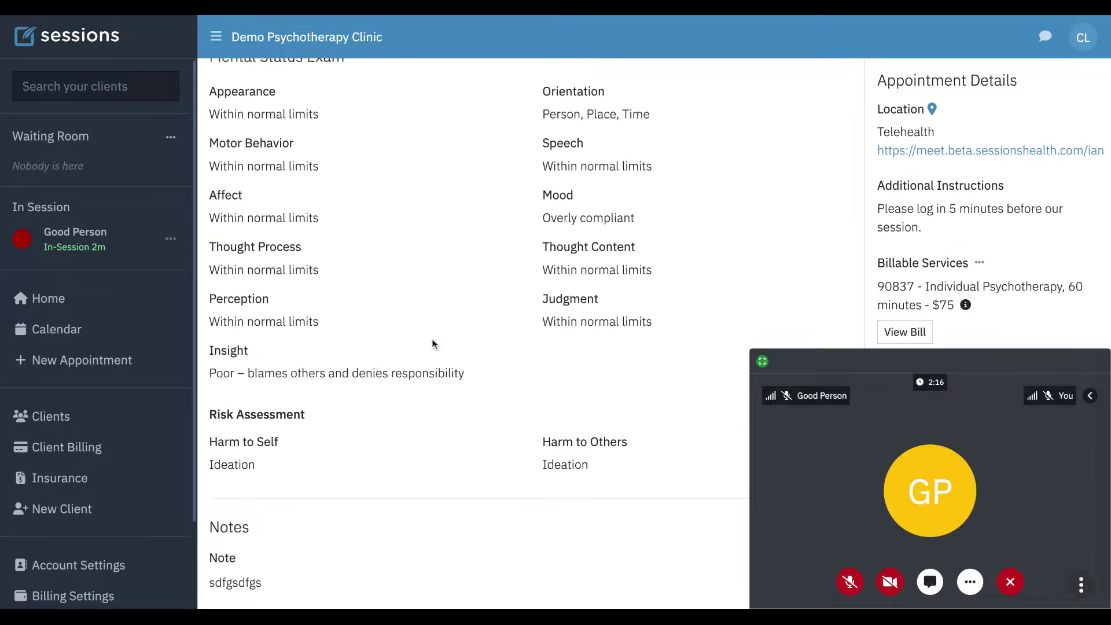
pyautogui.scroll(-2, 530, 333)
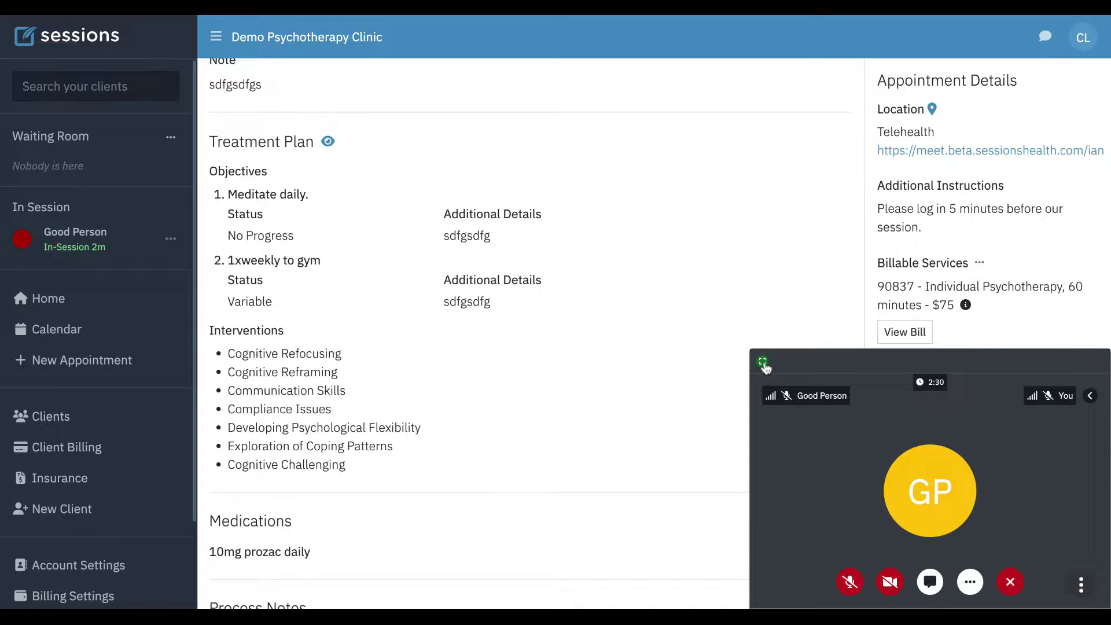
# Switch the call to full screen, then exit back to the floating call window
pyautogui.click(763, 363)
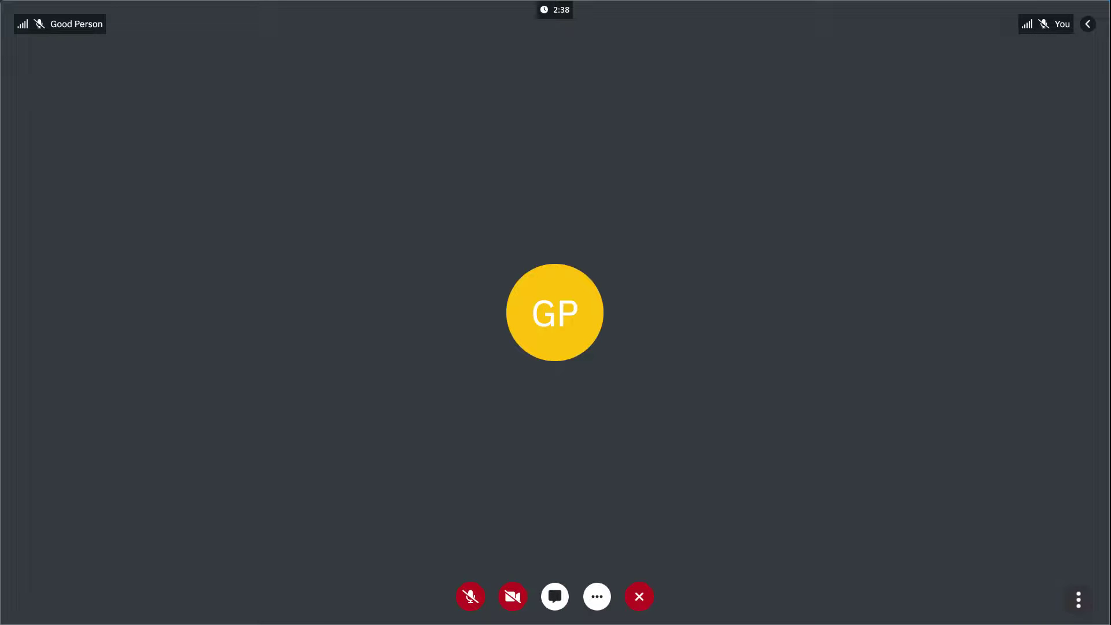
pyautogui.press('Escape')
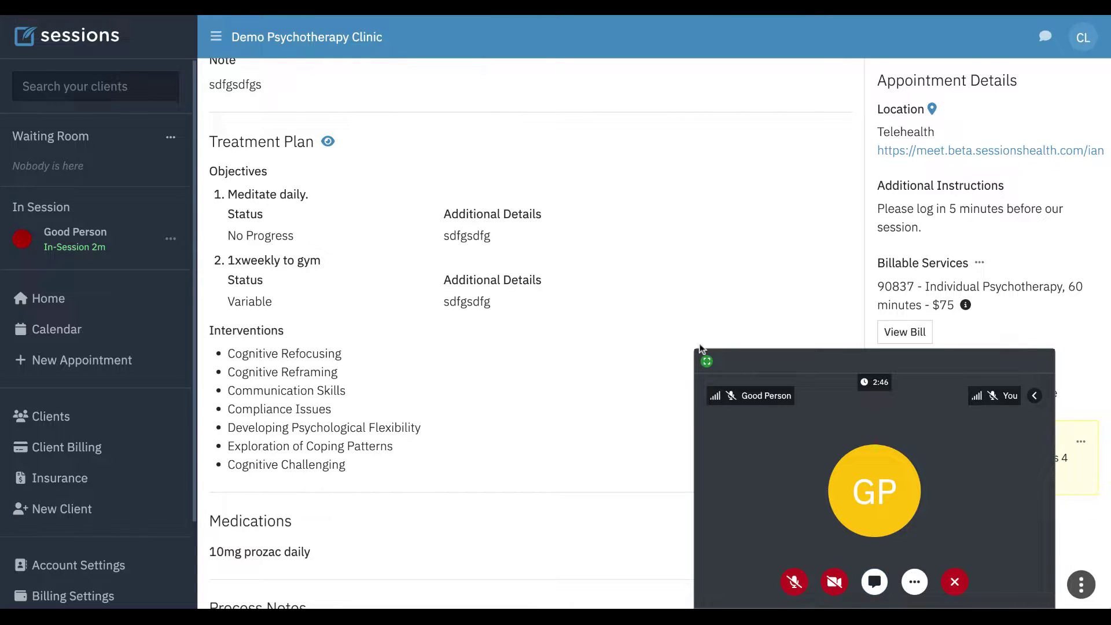
pyautogui.moveTo(699, 350); pyautogui.dragTo(334, 104)
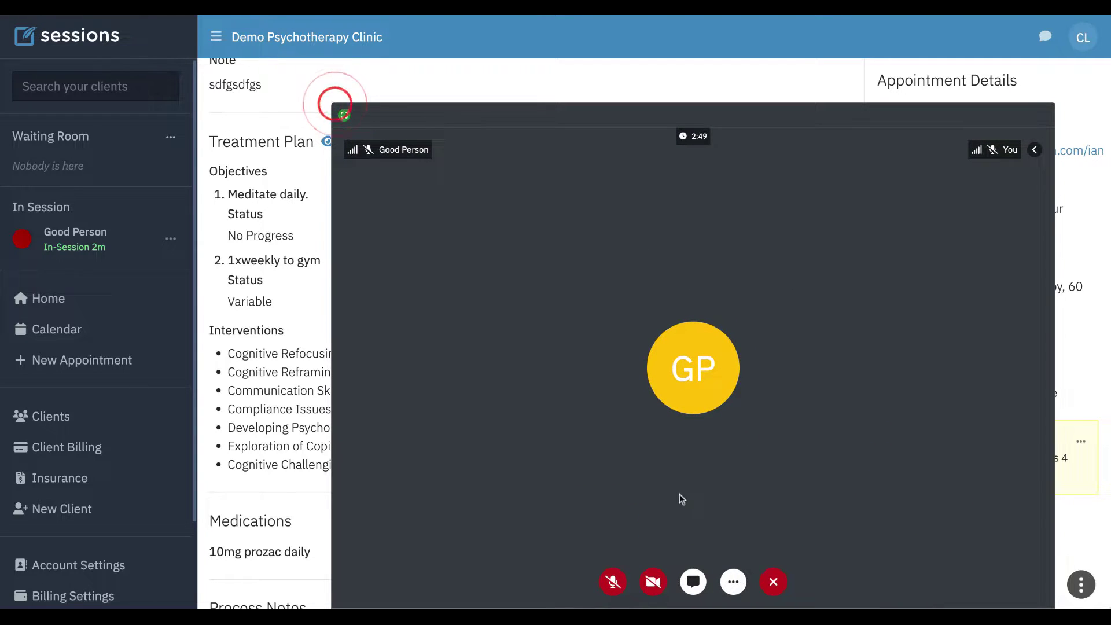
pyautogui.click(693, 583)
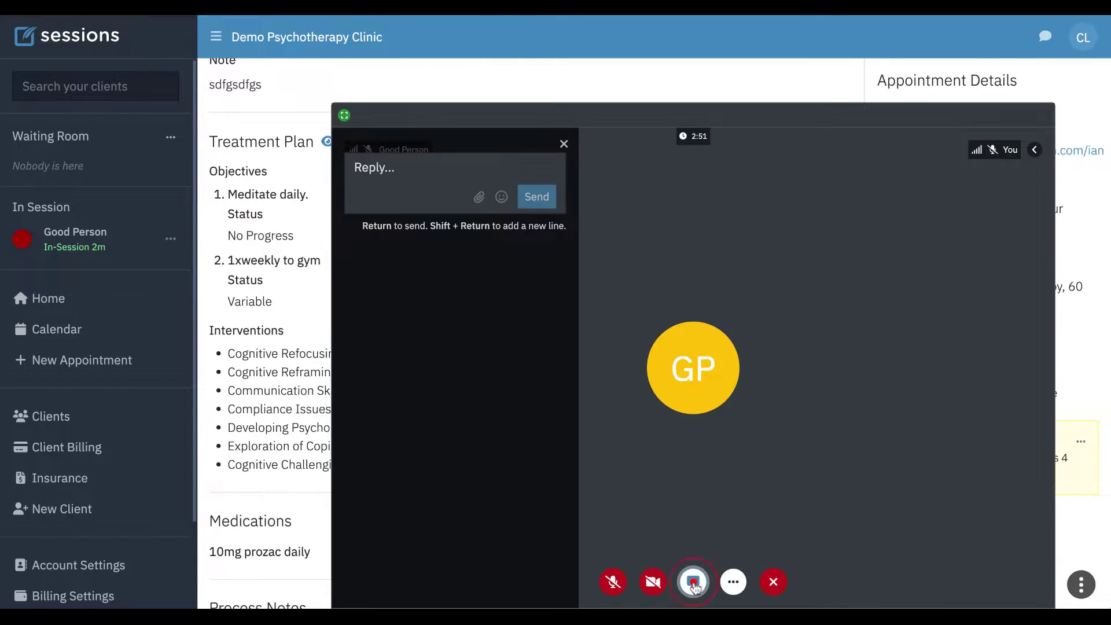
pyautogui.click(431, 183)
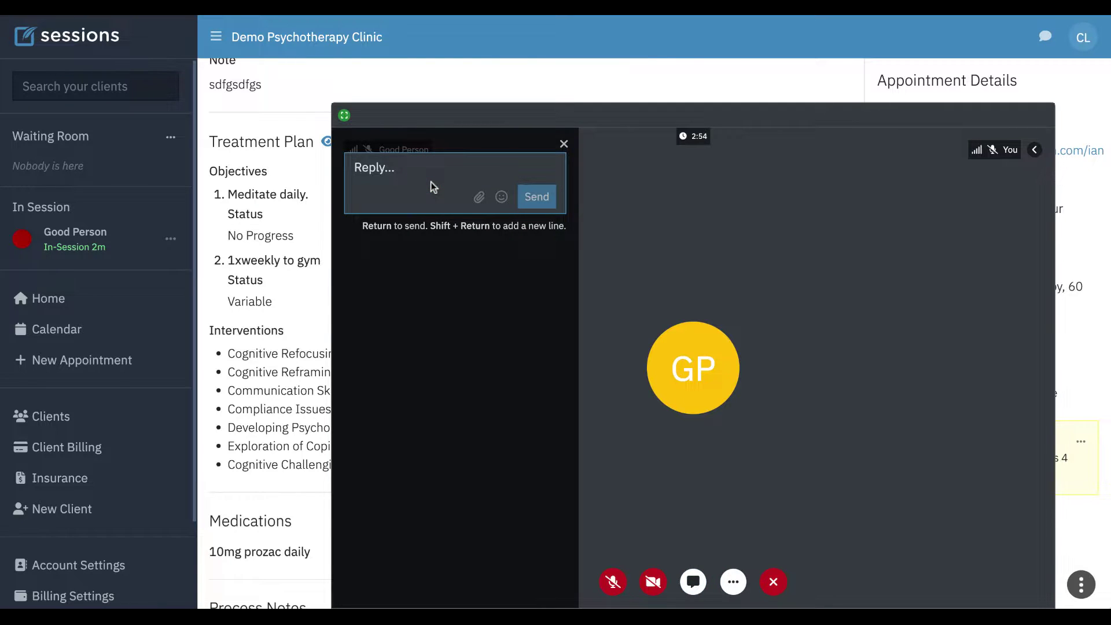
pyautogui.write('htt')
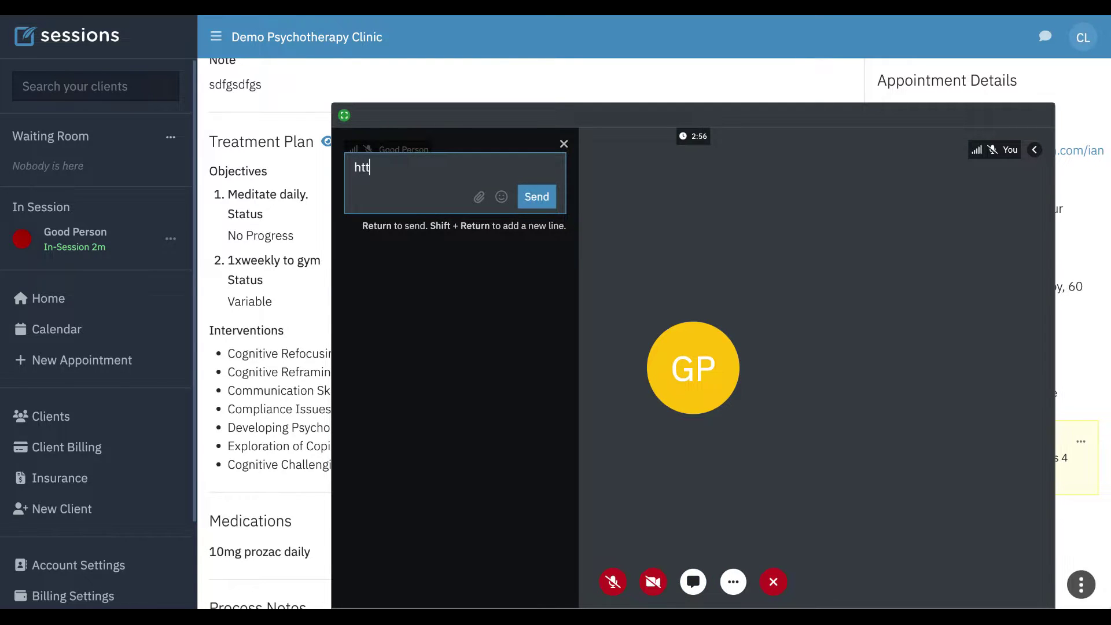
pyautogui.write('ps://sessionshealth')
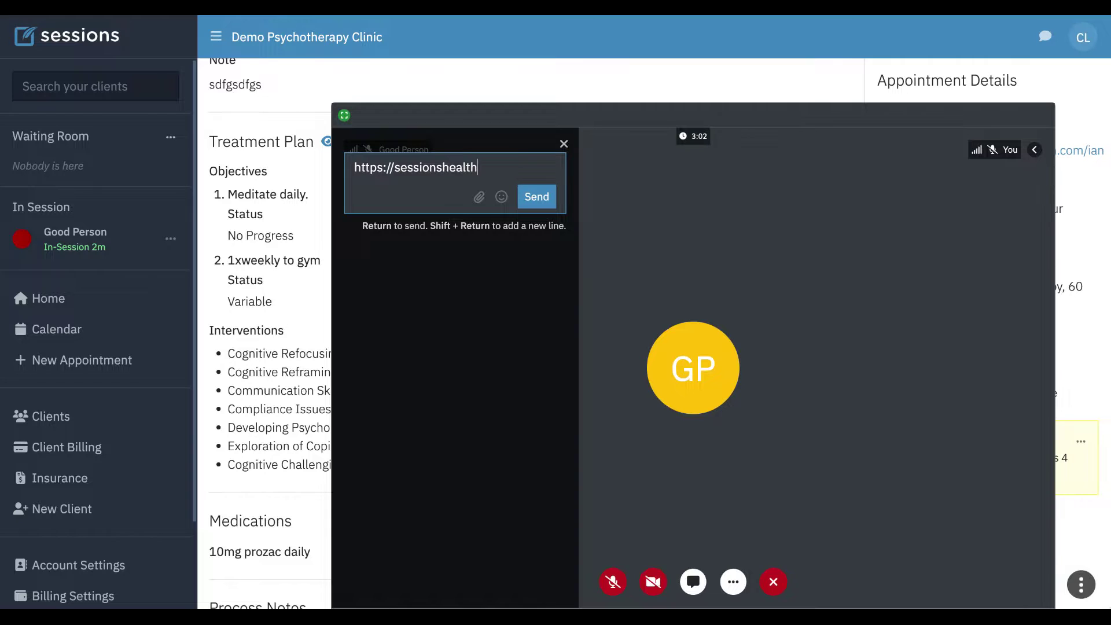
pyautogui.write('.com')
pyautogui.click(537, 200)
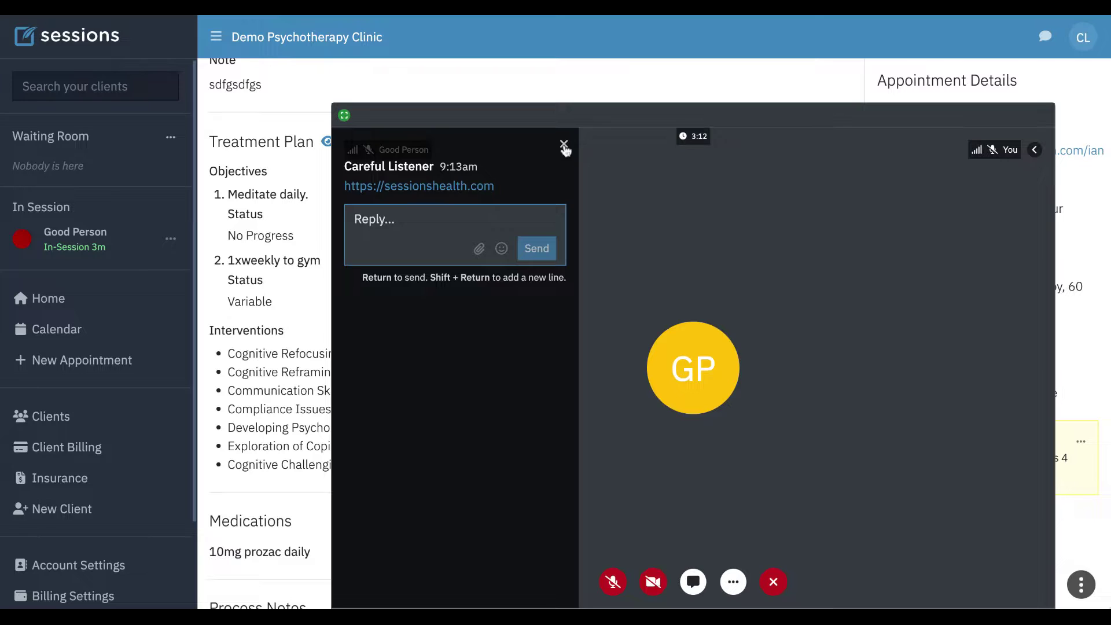
pyautogui.click(564, 146)
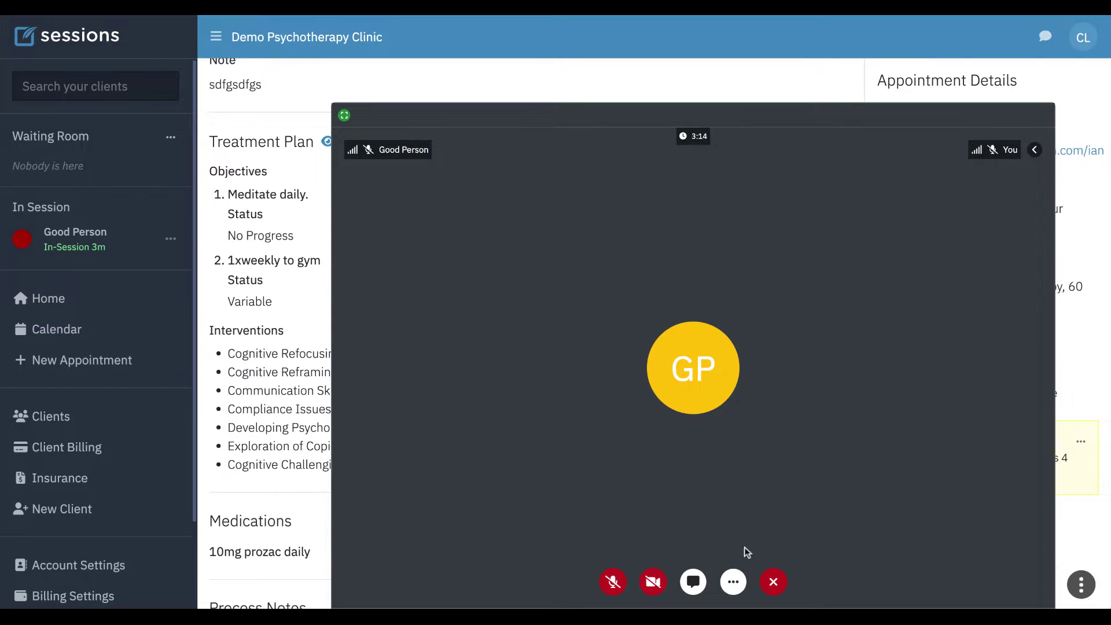
pyautogui.click(735, 583)
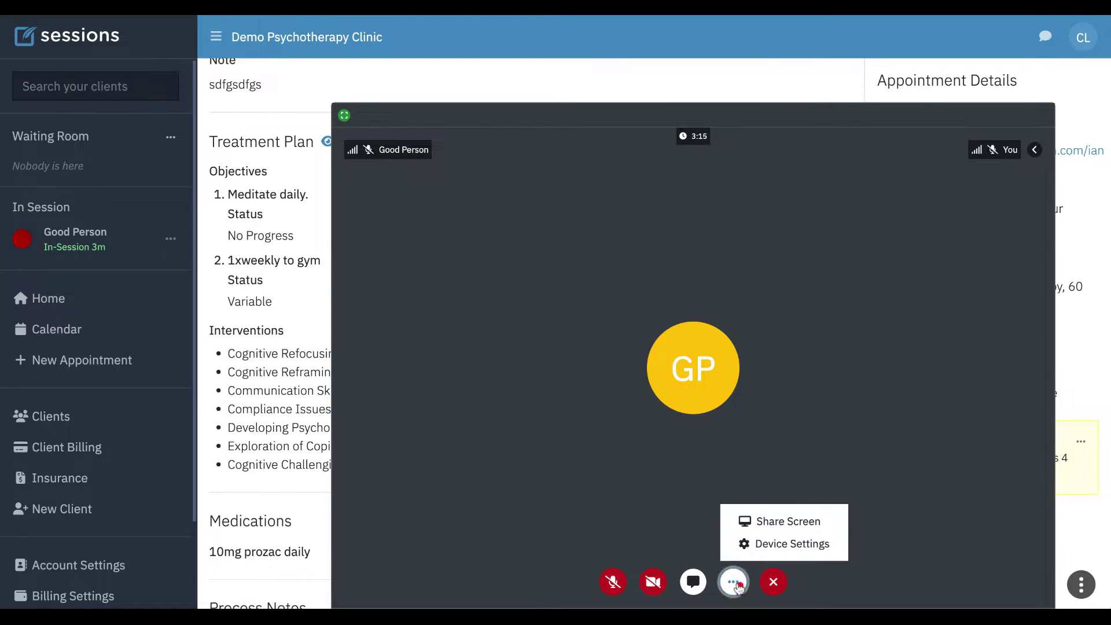
pyautogui.click(780, 546)
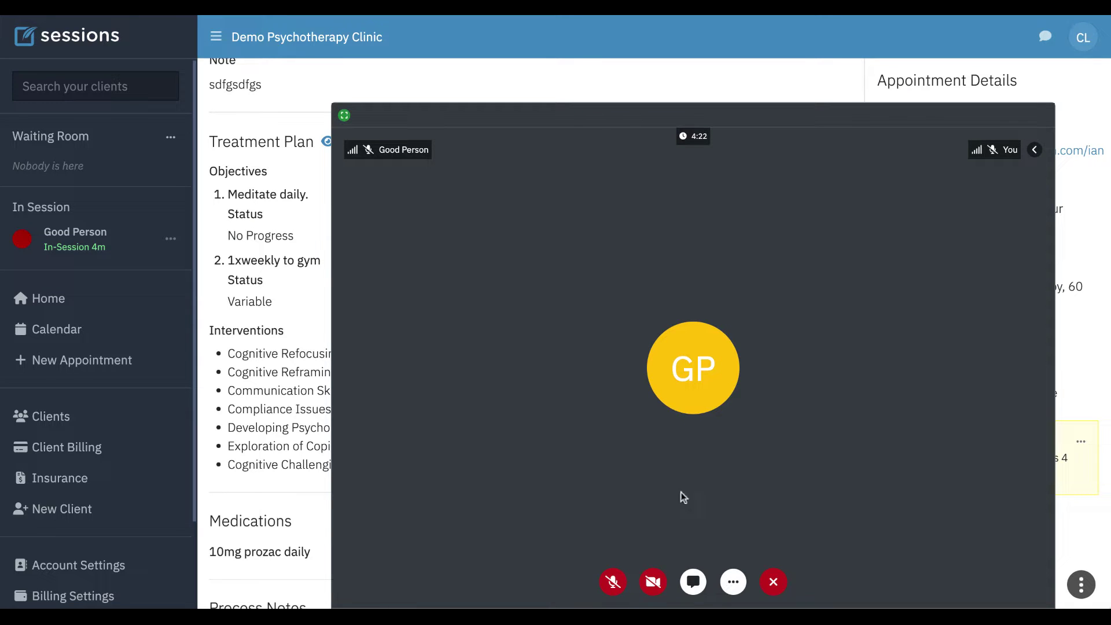
# End the call with the client and open a new Start Call dialog from the Waiting Room
pyautogui.click(773, 582)
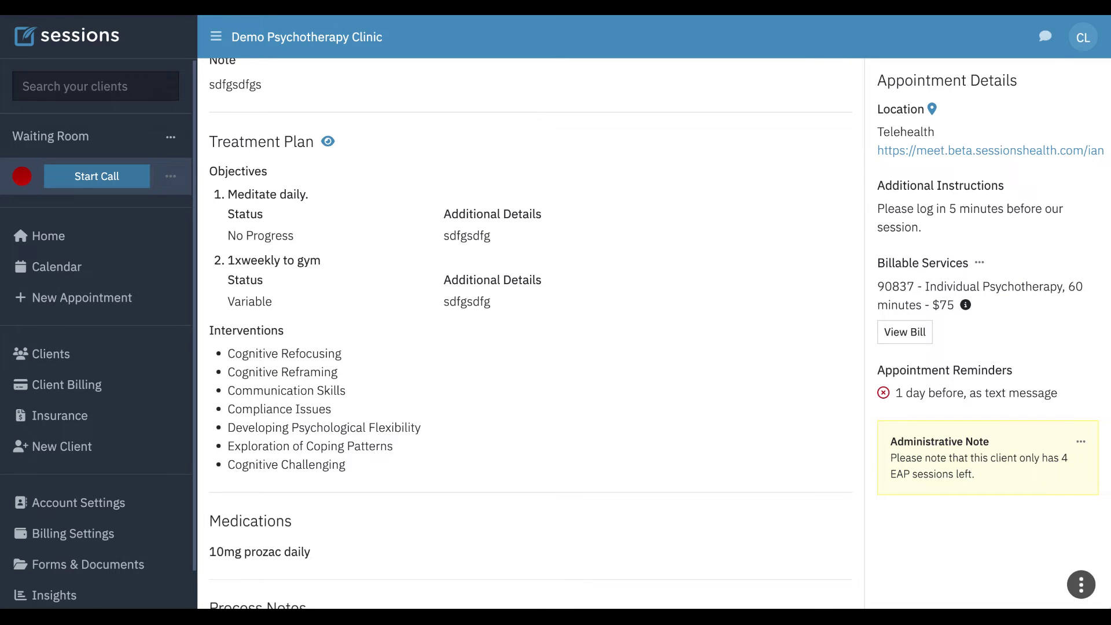
pyautogui.click(97, 176)
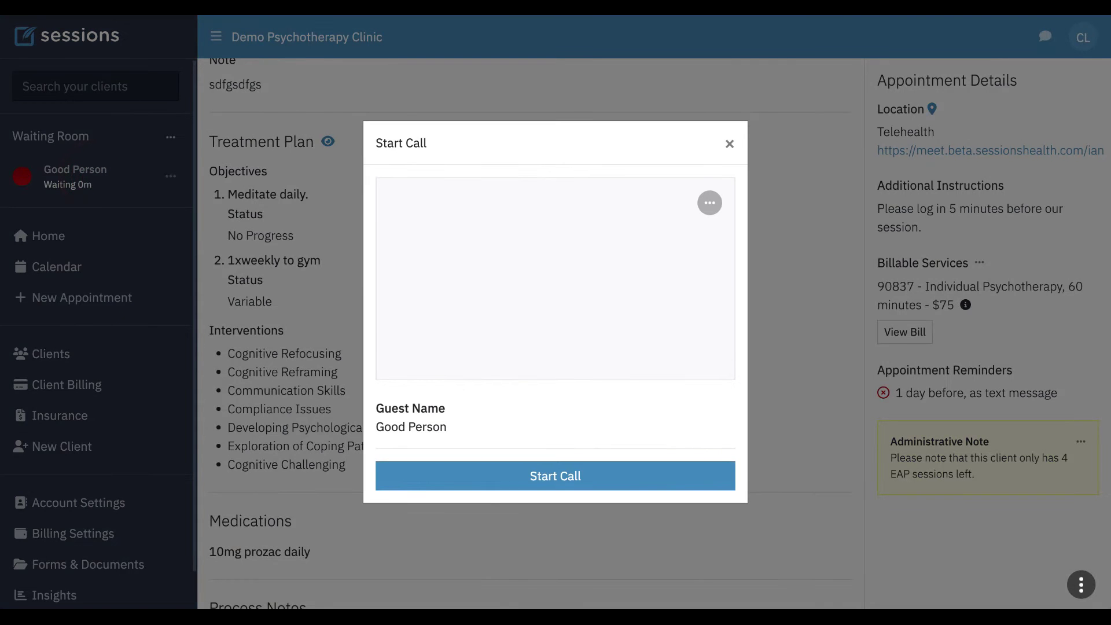